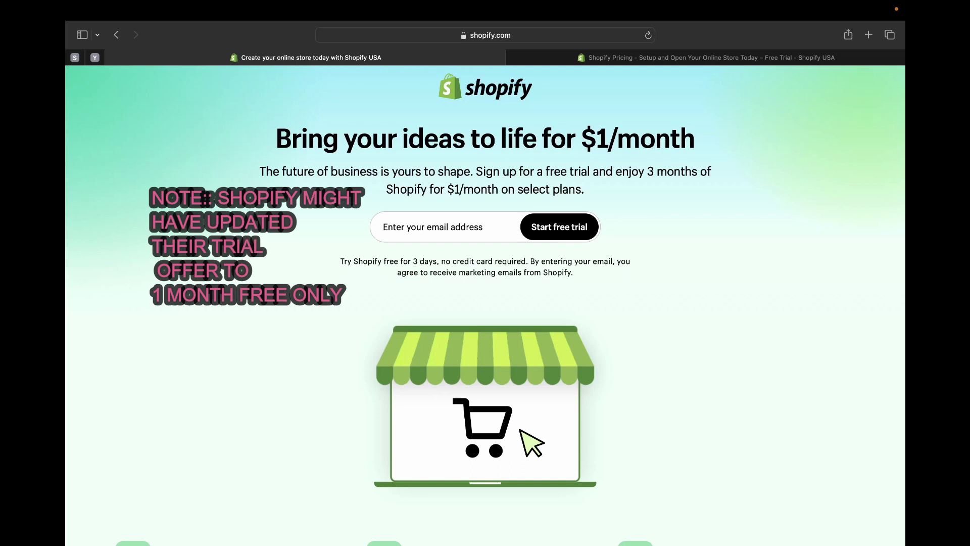
Step: Compare the features and rates of the Basic, Shopify and Advanced plans on the pricing page, and close that page
{"action": "key", "text": "ctrl+Tab"}
{"action": "scroll", "coordinate": [485, 303], "scroll_direction": "down", "scroll_amount": 5}
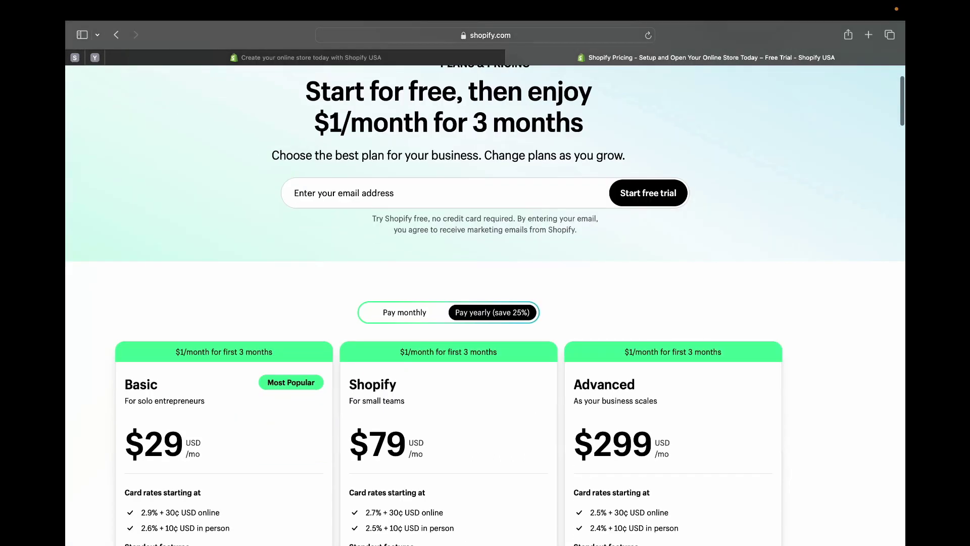
{"action": "scroll", "coordinate": [486, 303], "scroll_direction": "down", "scroll_amount": 1}
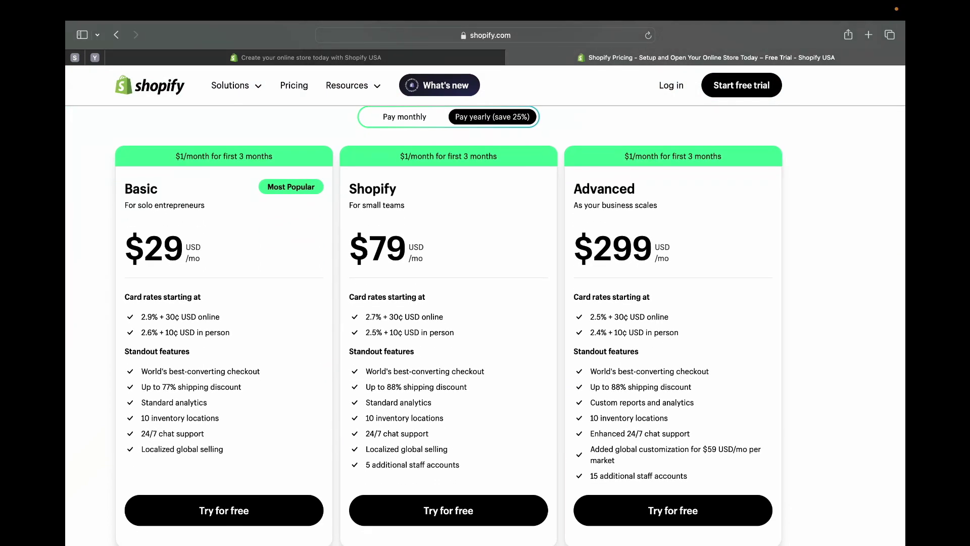
{"action": "scroll", "coordinate": [485, 324], "scroll_direction": "down", "scroll_amount": 5}
{"action": "scroll", "coordinate": [485, 324], "scroll_direction": "up", "scroll_amount": 4}
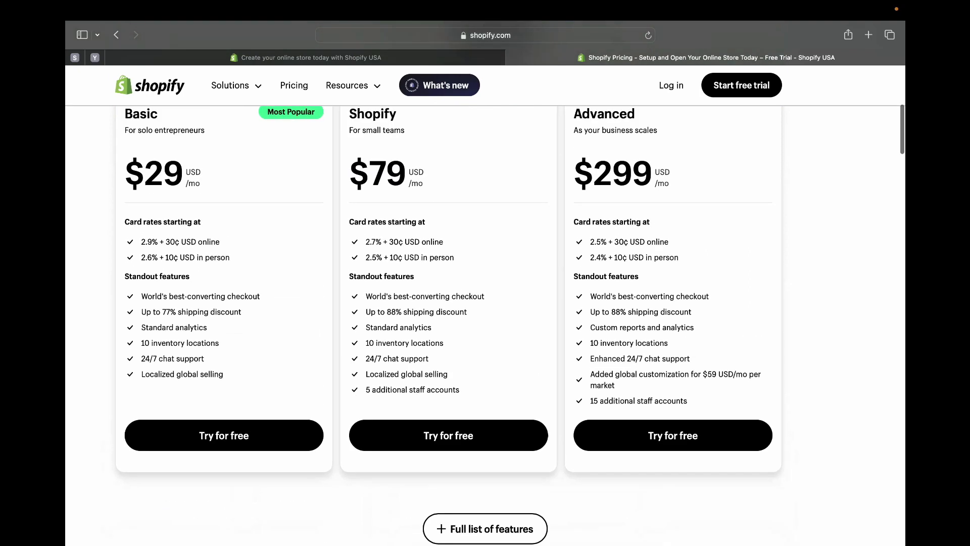
{"action": "scroll", "coordinate": [485, 303], "scroll_direction": "up", "scroll_amount": 1}
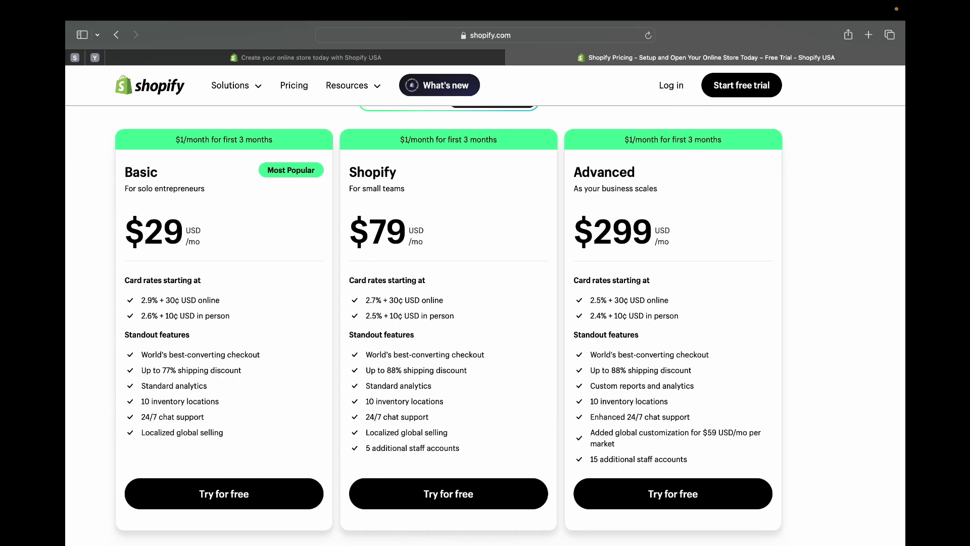
{"action": "key", "text": "super+w"}
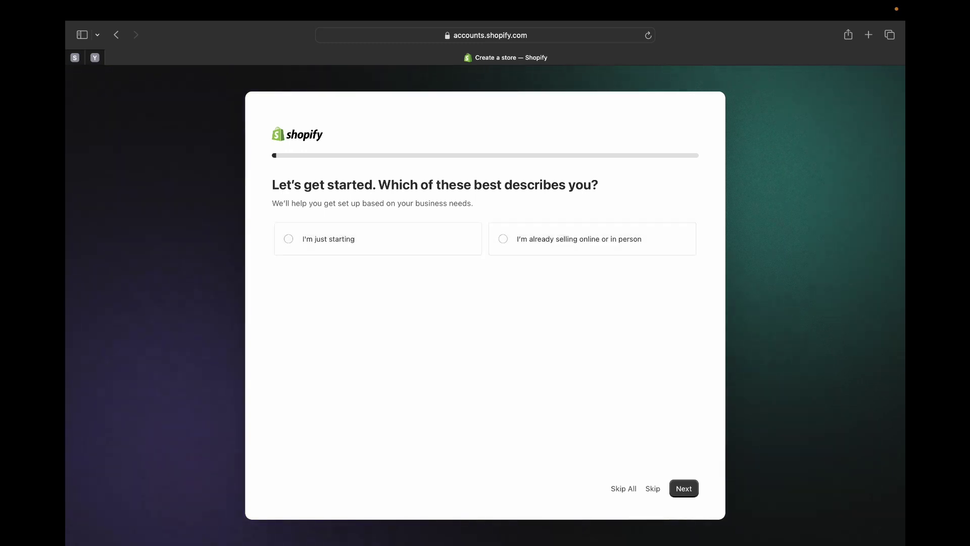
Step: Answer the store setup questions with "I'm just starting" and with An online store and Social media as the places to sell
{"action": "left_click", "coordinate": [354, 239]}
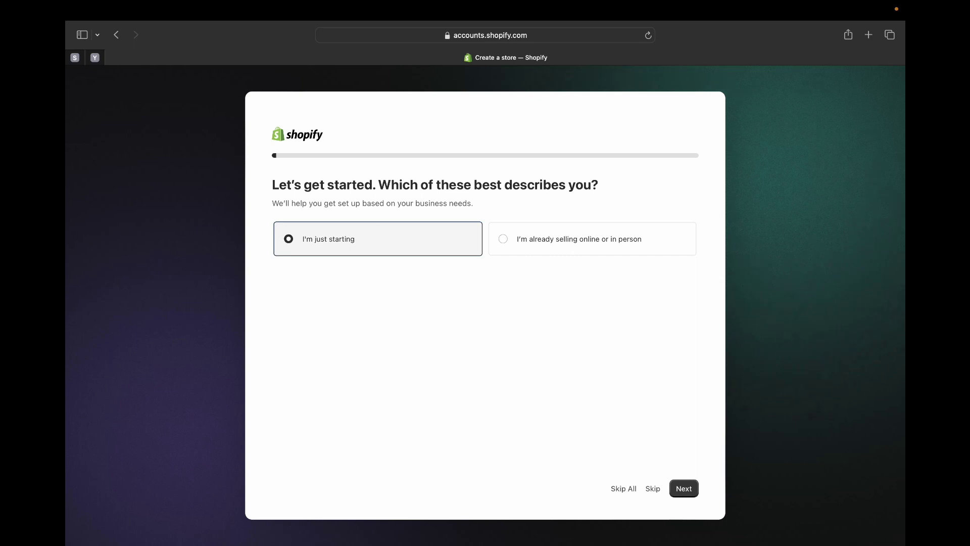
{"action": "left_click", "coordinate": [684, 488]}
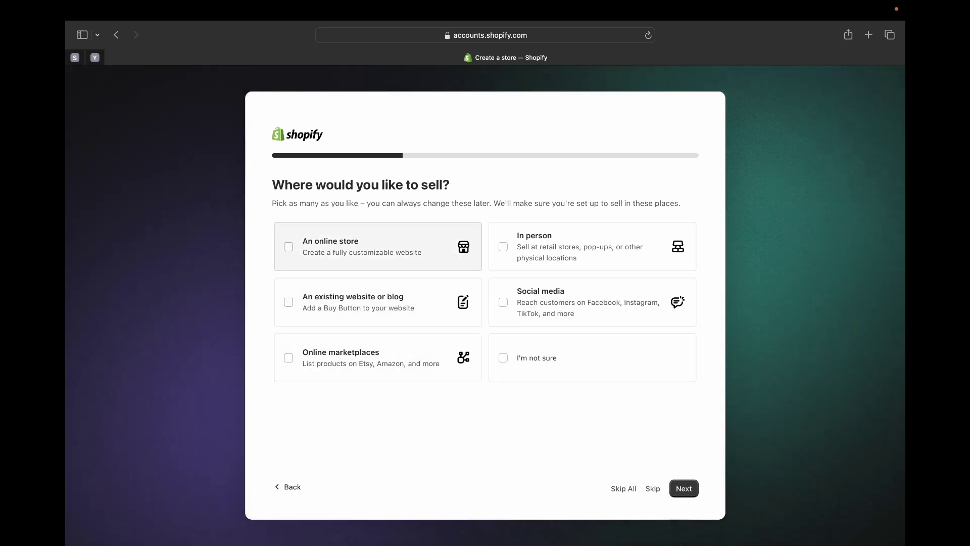
{"action": "left_click", "coordinate": [378, 246]}
{"action": "left_click", "coordinate": [592, 302]}
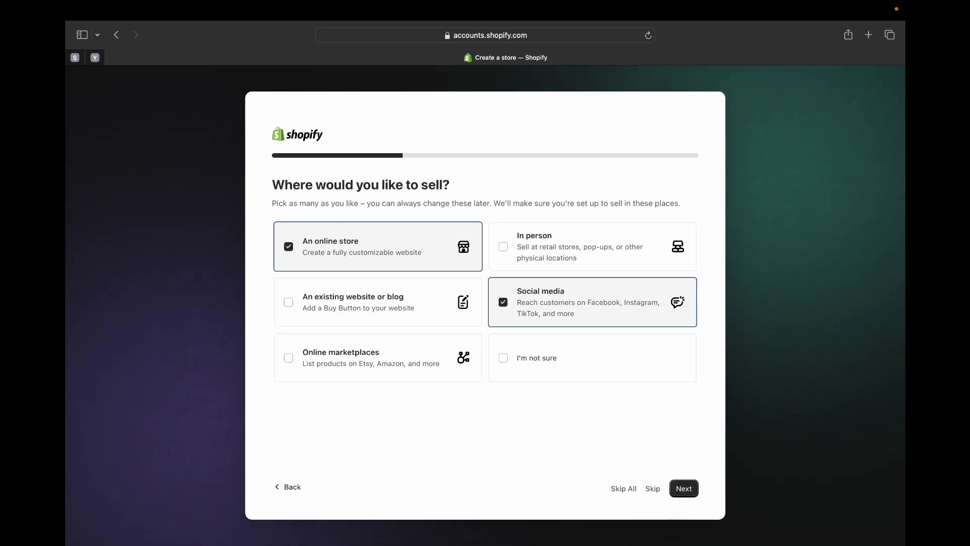
{"action": "left_click", "coordinate": [683, 488]}
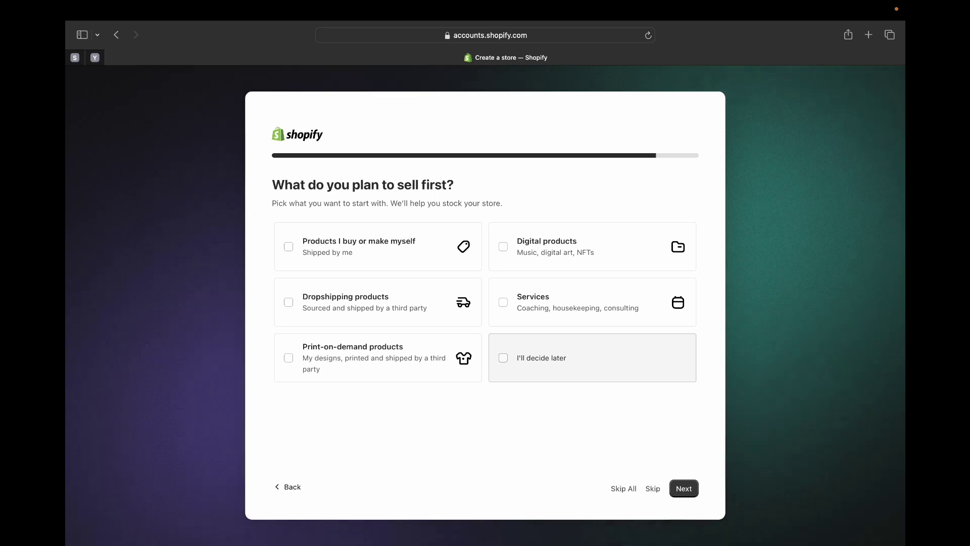
Step: Choose "Products I buy or make myself" as what to sell first and continue to the business location question
{"action": "left_click", "coordinate": [289, 246]}
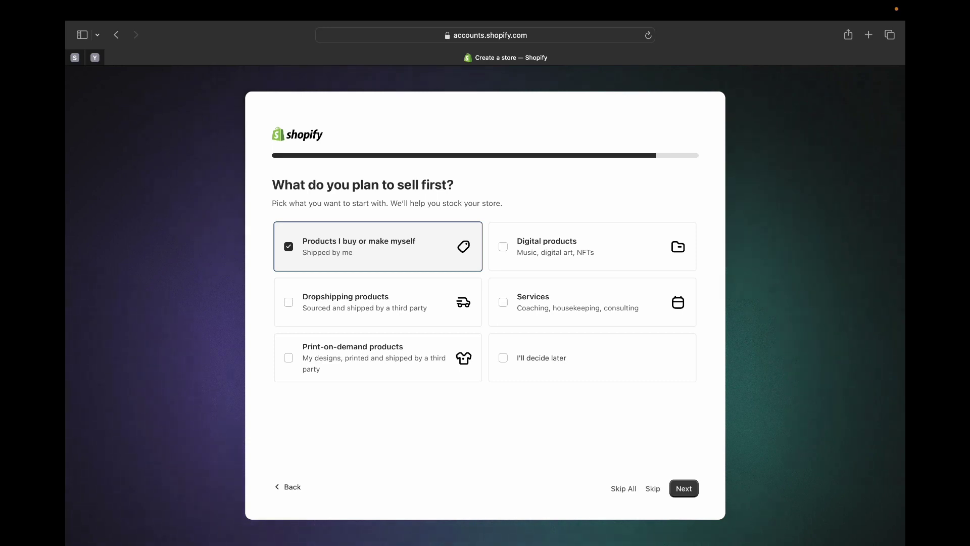
{"action": "key", "text": "Return"}
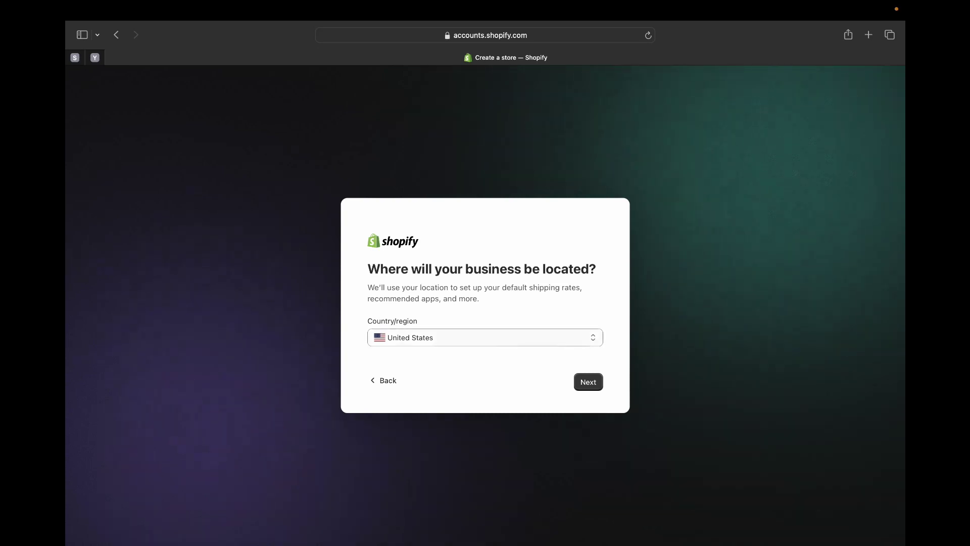
{"action": "key", "text": "space"}
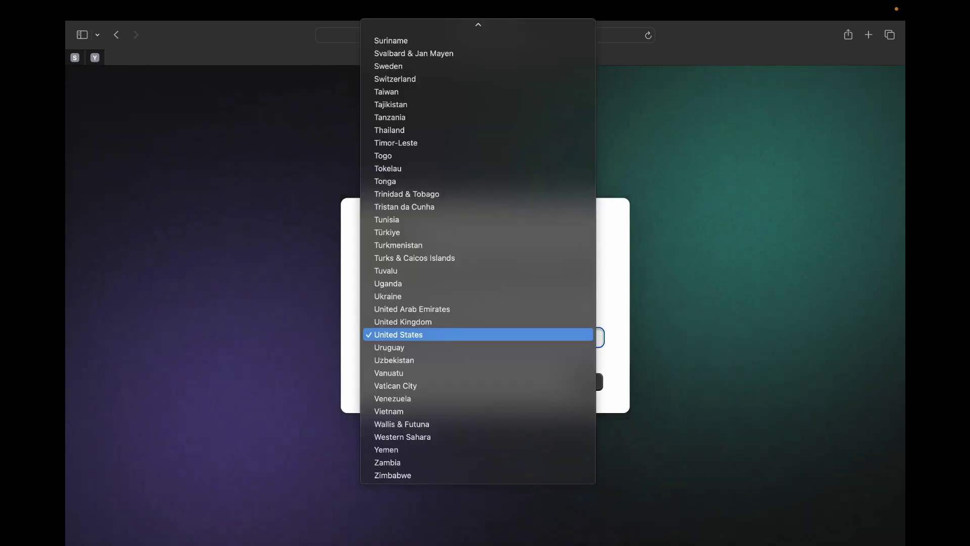
{"action": "key", "text": "Up"}
{"action": "key", "text": "Up"}
{"action": "key", "text": "Up"}
{"action": "key", "text": "Up"}
{"action": "key", "text": "Up"}
{"action": "key", "text": "Up"}
{"action": "key", "text": "Up"}
{"action": "key", "text": "Up"}
{"action": "key", "text": "Up"}
{"action": "key", "text": "Up"}
{"action": "type", "text": "pijenito"}
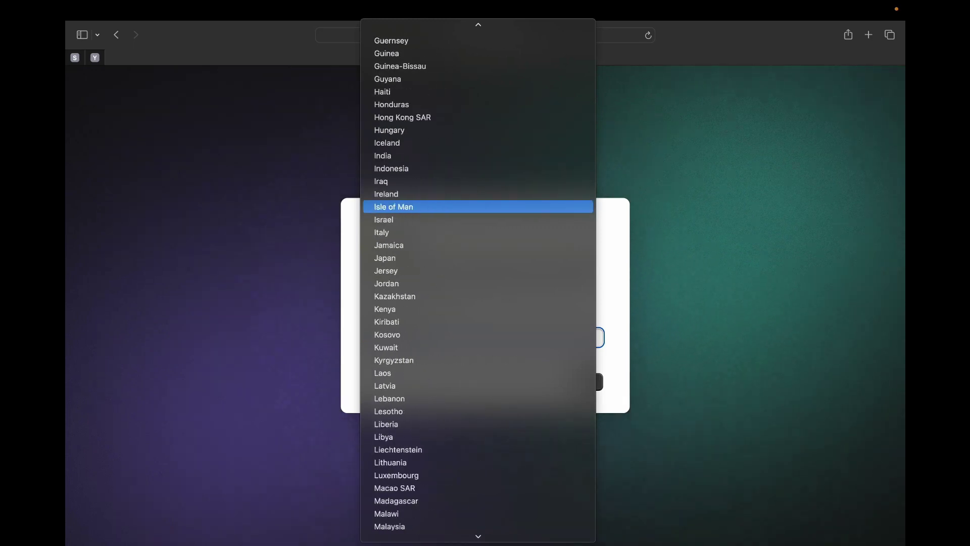
{"action": "type", "text": "tu"}
{"action": "key", "text": "Escape"}
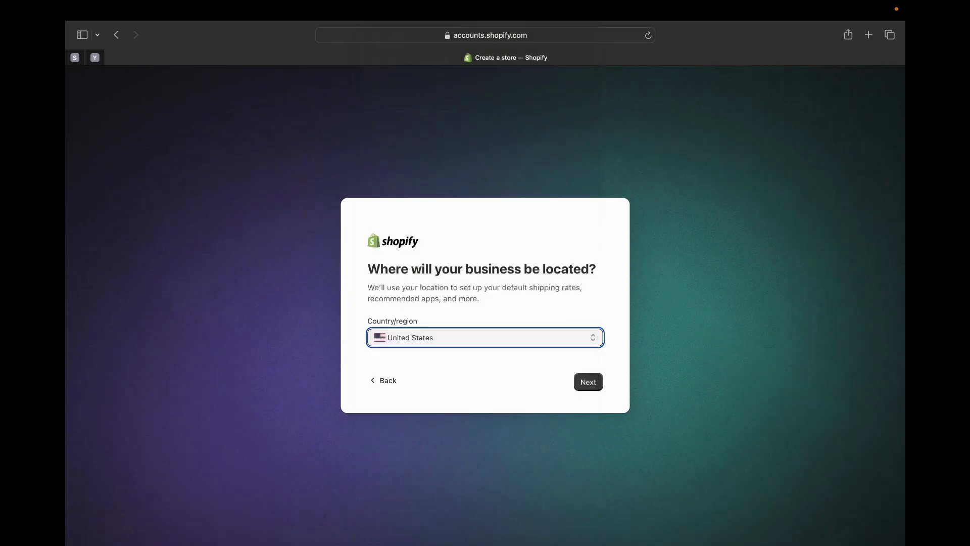
Step: Accept United States as the business location and sign up with the listed Google account, starting the robot check
{"action": "key", "text": "Return"}
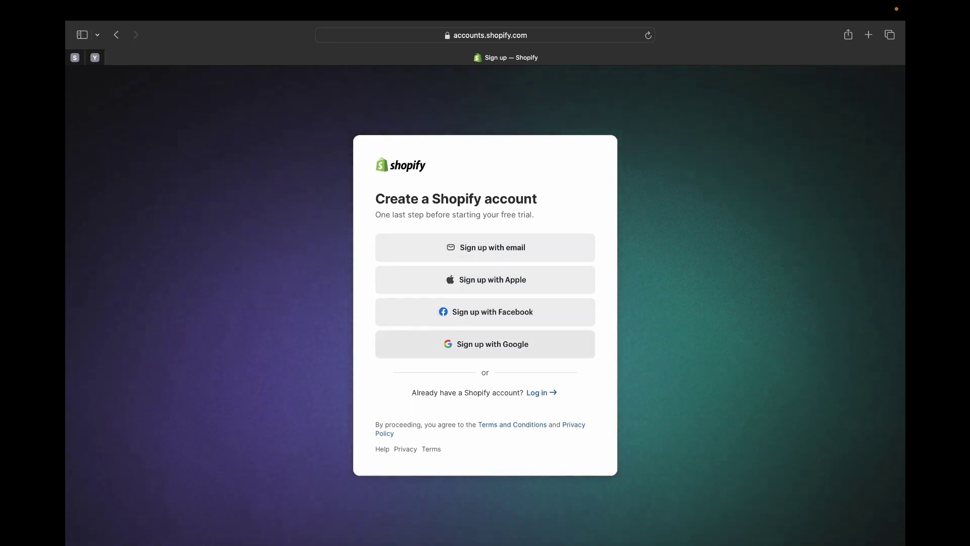
{"action": "left_click", "coordinate": [485, 344]}
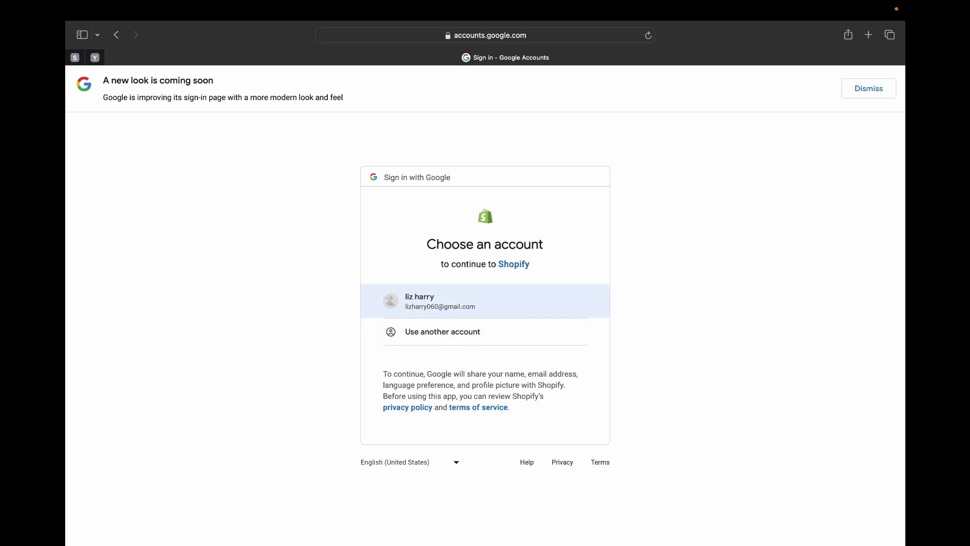
{"action": "left_click", "coordinate": [439, 301]}
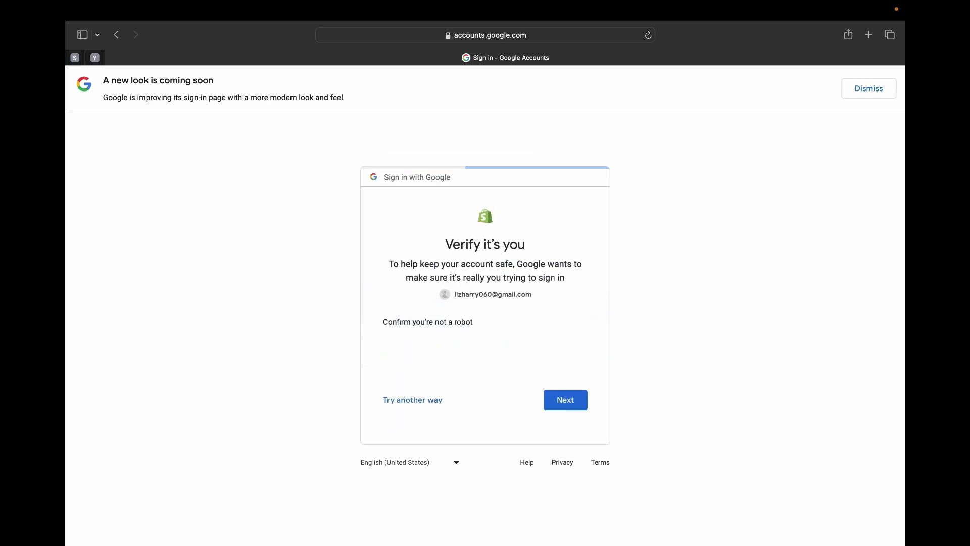
{"action": "left_click", "coordinate": [398, 349]}
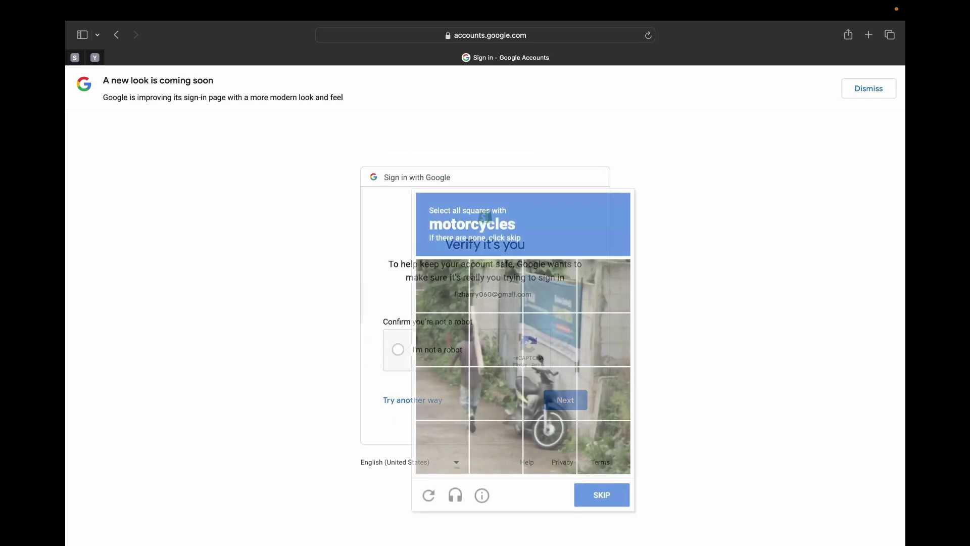
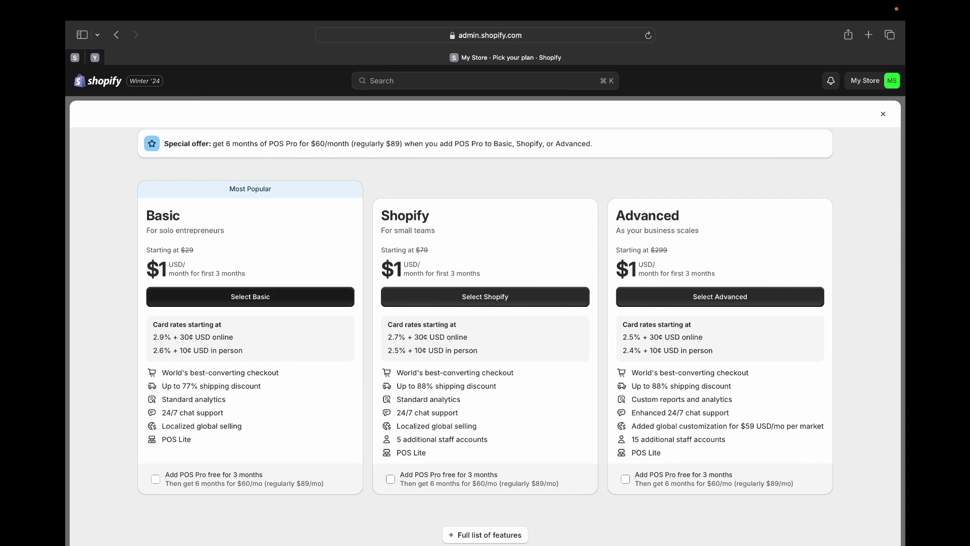
Step: Try to select the Basic plan
{"action": "left_click", "coordinate": [250, 296]}
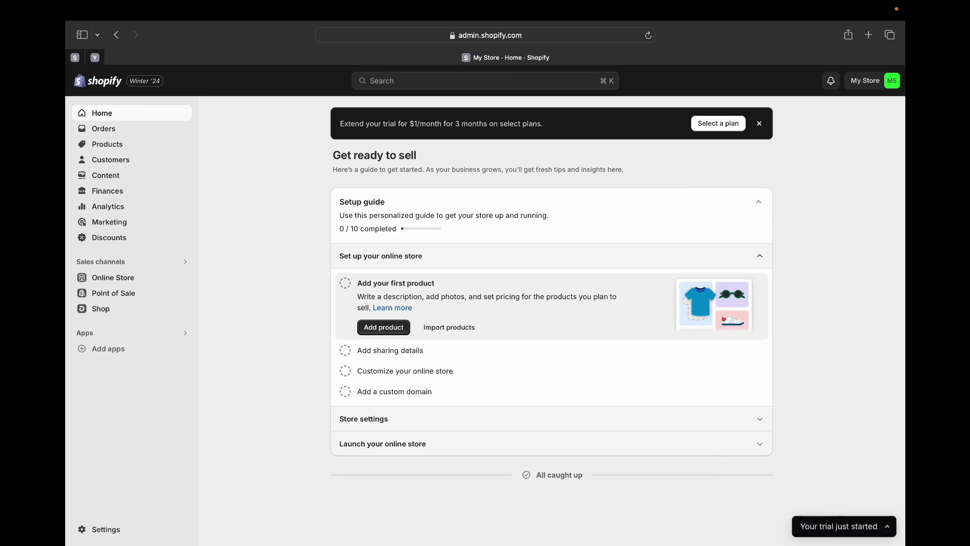
Step: Open the online store's themes and look through the popular free themes below the theme library
{"action": "left_click", "coordinate": [114, 277]}
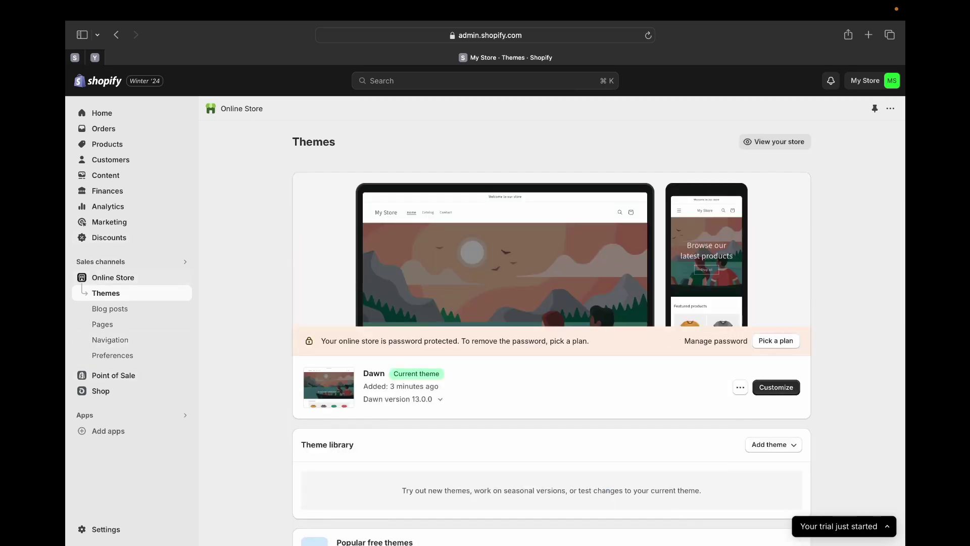
{"action": "scroll", "coordinate": [550, 318], "scroll_direction": "down", "scroll_amount": 4}
{"action": "scroll", "coordinate": [549, 488], "scroll_direction": "down", "scroll_amount": 2}
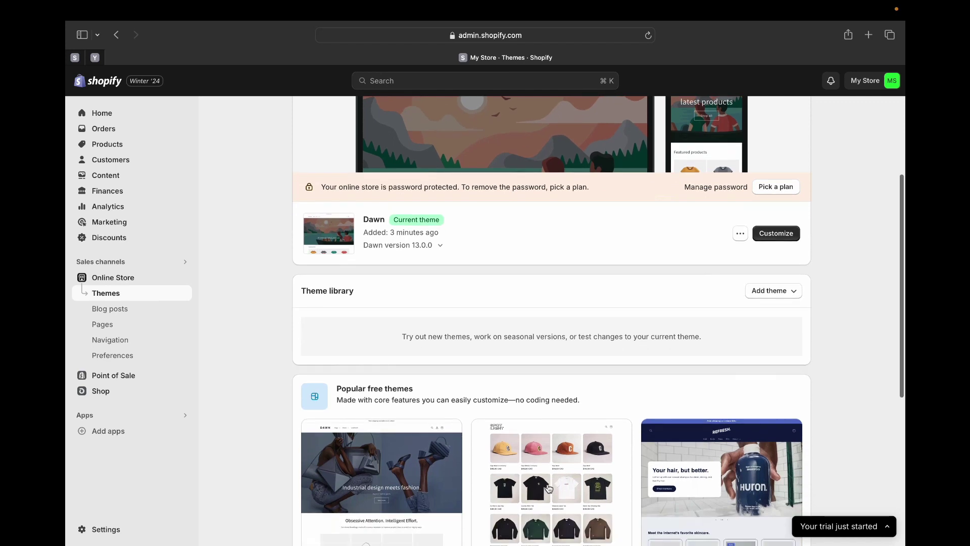
{"action": "scroll", "coordinate": [549, 488], "scroll_direction": "down", "scroll_amount": 5}
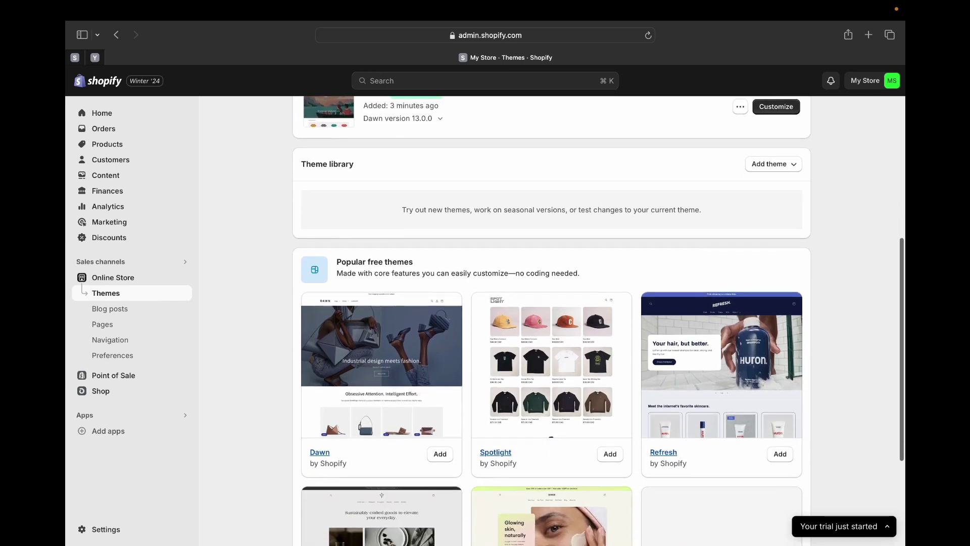
{"action": "scroll", "coordinate": [599, 321], "scroll_direction": "down", "scroll_amount": 1}
{"action": "scroll", "coordinate": [599, 321], "scroll_direction": "down", "scroll_amount": 3}
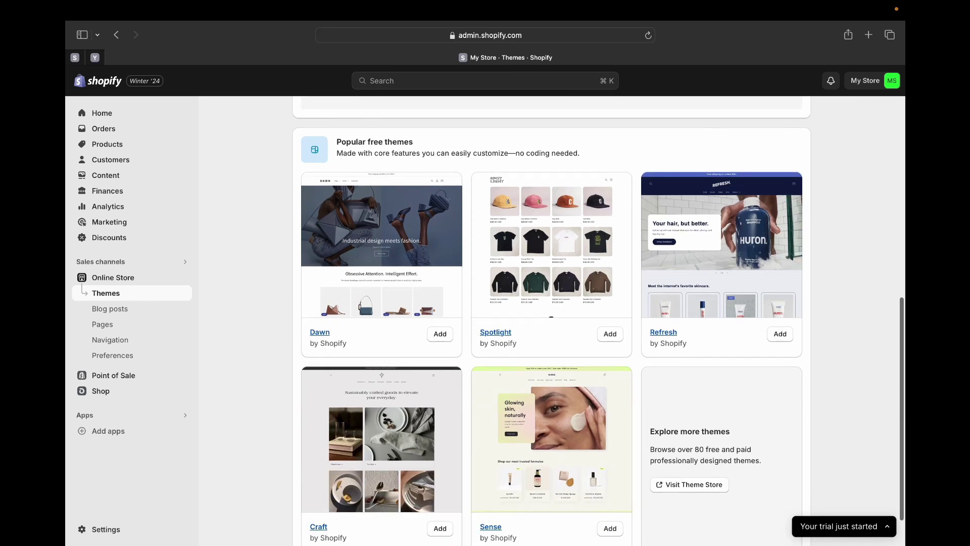
{"action": "scroll", "coordinate": [552, 321], "scroll_direction": "down", "scroll_amount": 2}
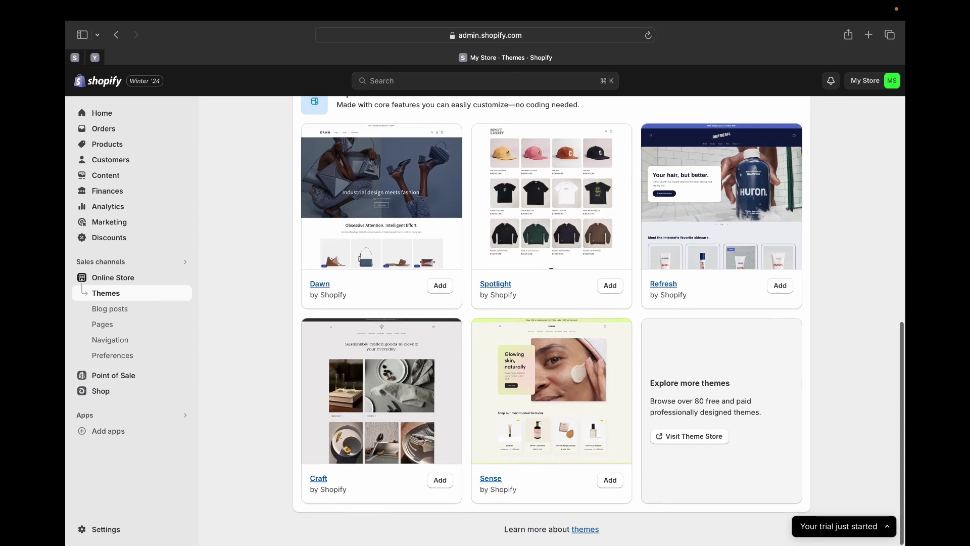
{"action": "scroll", "coordinate": [552, 321], "scroll_direction": "up", "scroll_amount": 1}
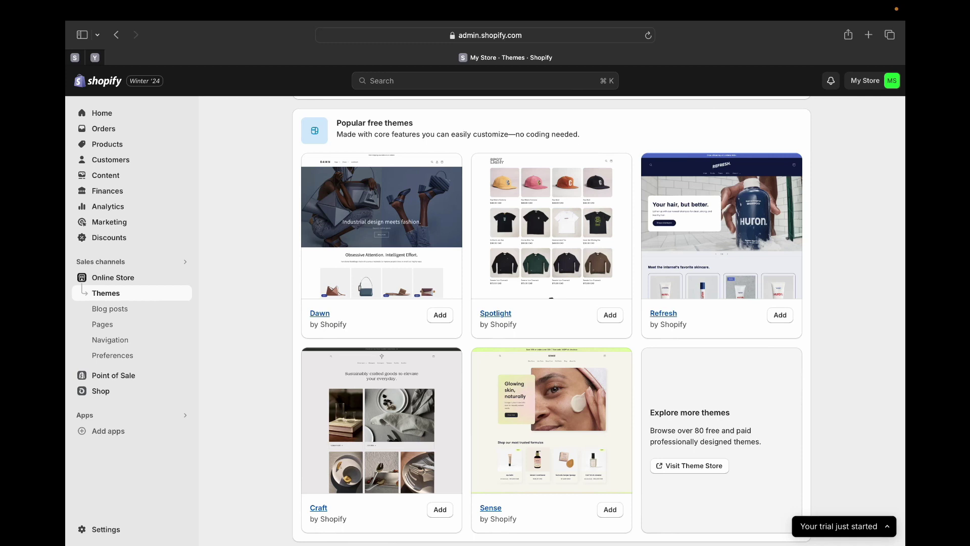
{"action": "scroll", "coordinate": [552, 324], "scroll_direction": "up", "scroll_amount": 2}
{"action": "scroll", "coordinate": [551, 324], "scroll_direction": "down", "scroll_amount": 2}
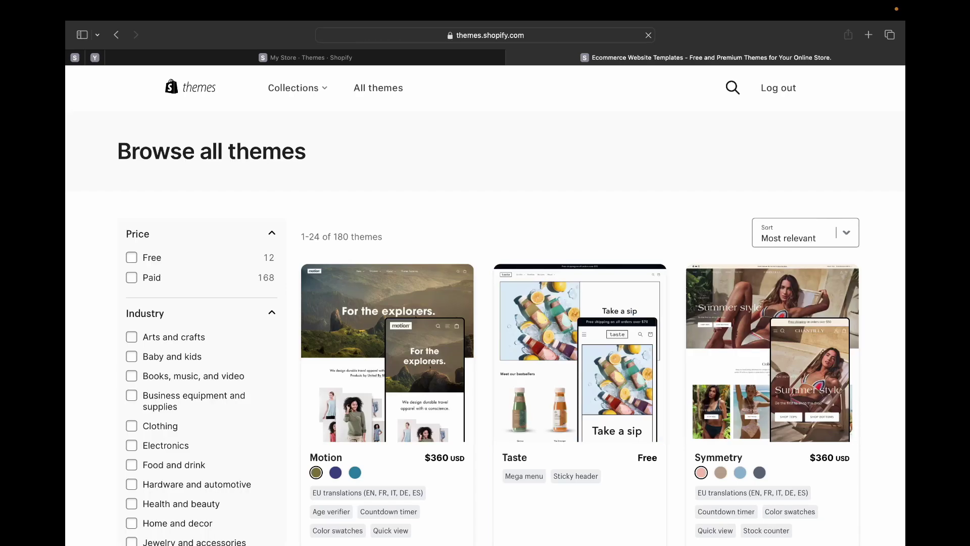
Step: Browse the Shopify theme store, filter it by the Free price option and look through the matching themes
{"action": "scroll", "coordinate": [516, 468], "scroll_direction": "down", "scroll_amount": 5}
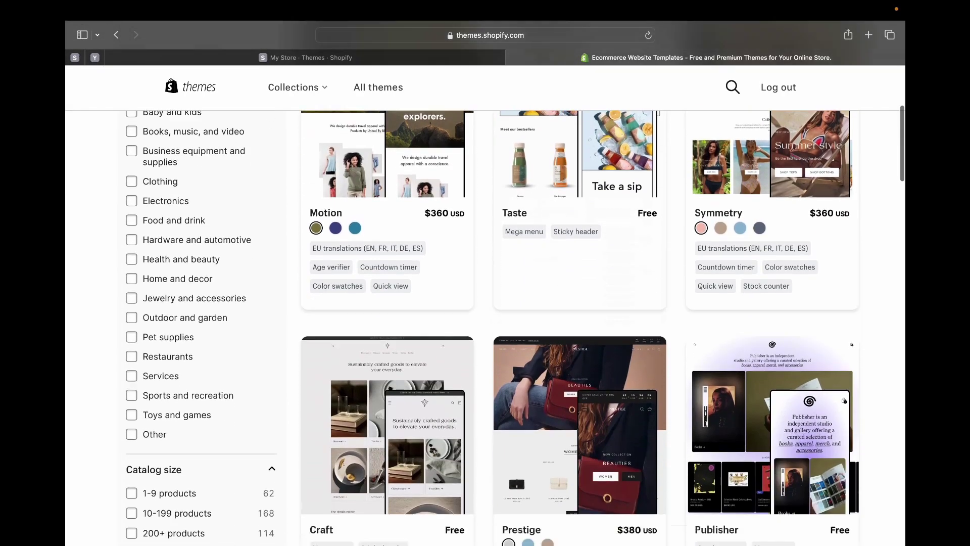
{"action": "scroll", "coordinate": [515, 468], "scroll_direction": "down", "scroll_amount": 6}
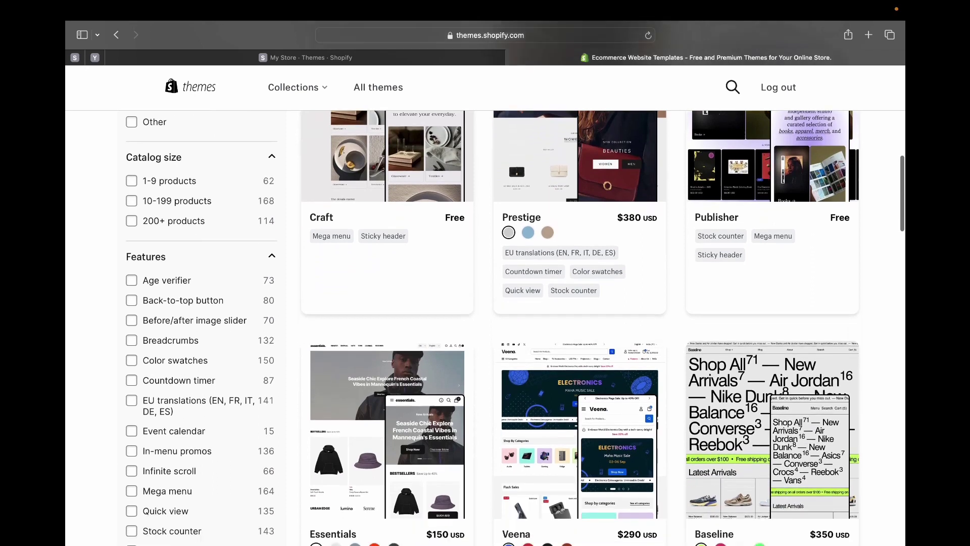
{"action": "scroll", "coordinate": [515, 155], "scroll_direction": "up", "scroll_amount": 10}
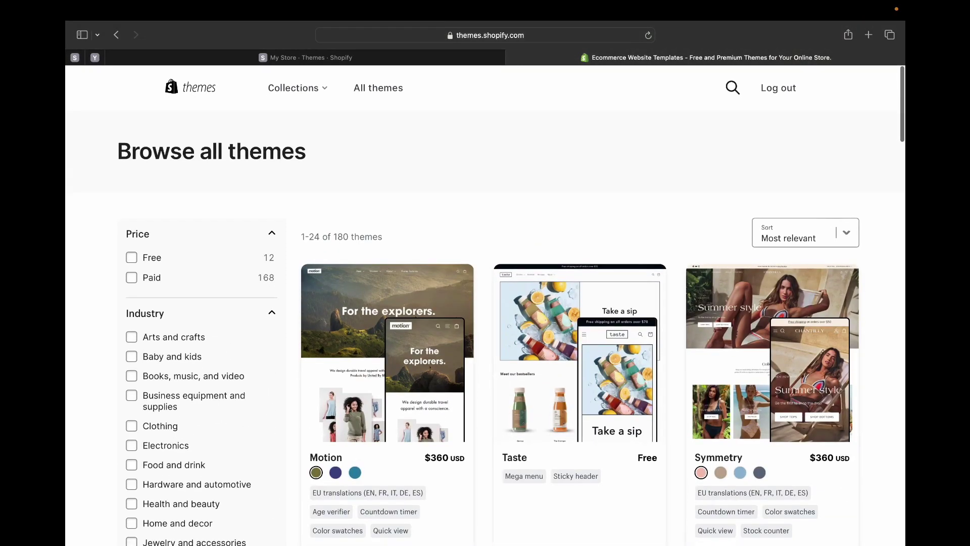
{"action": "left_click", "coordinate": [131, 257]}
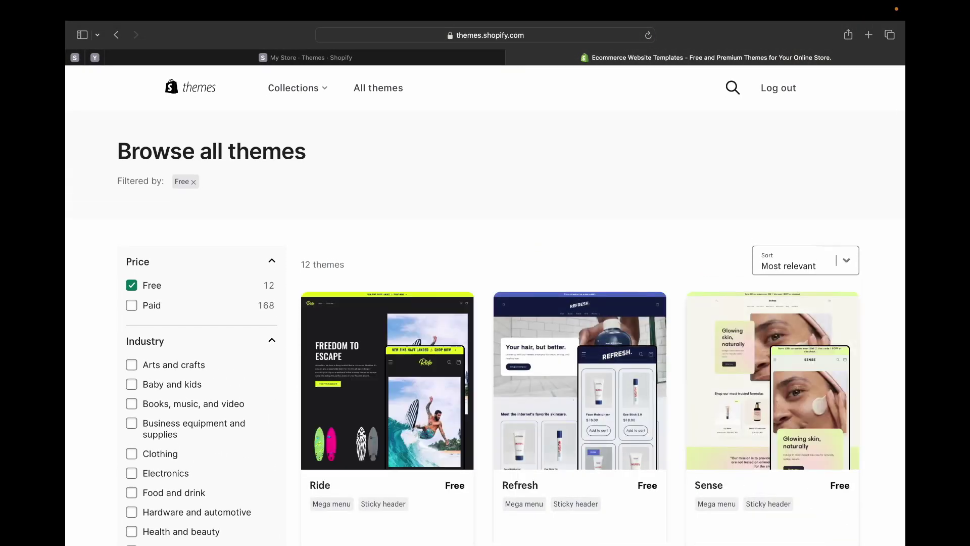
{"action": "scroll", "coordinate": [485, 328], "scroll_direction": "down", "scroll_amount": 7}
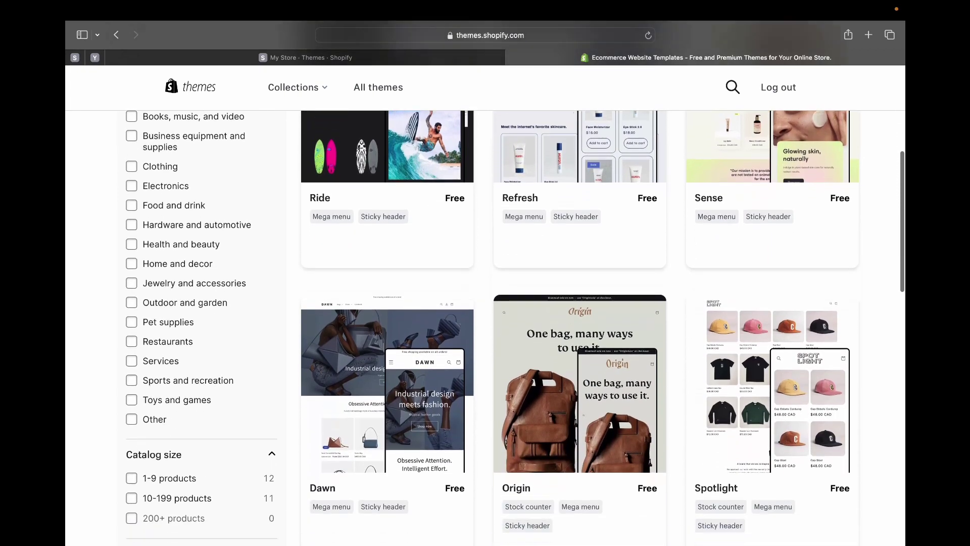
{"action": "scroll", "coordinate": [401, 385], "scroll_direction": "down", "scroll_amount": 9}
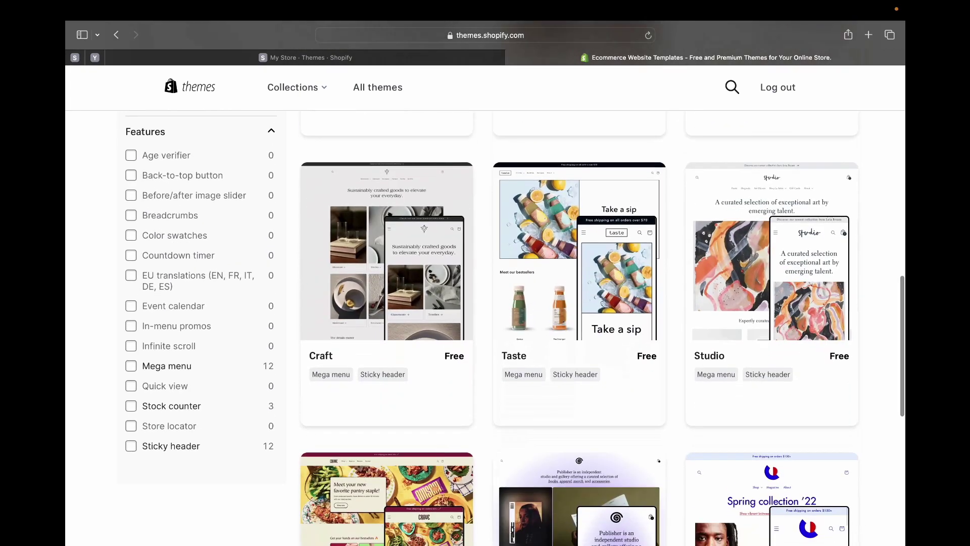
{"action": "scroll", "coordinate": [401, 386], "scroll_direction": "down", "scroll_amount": 3}
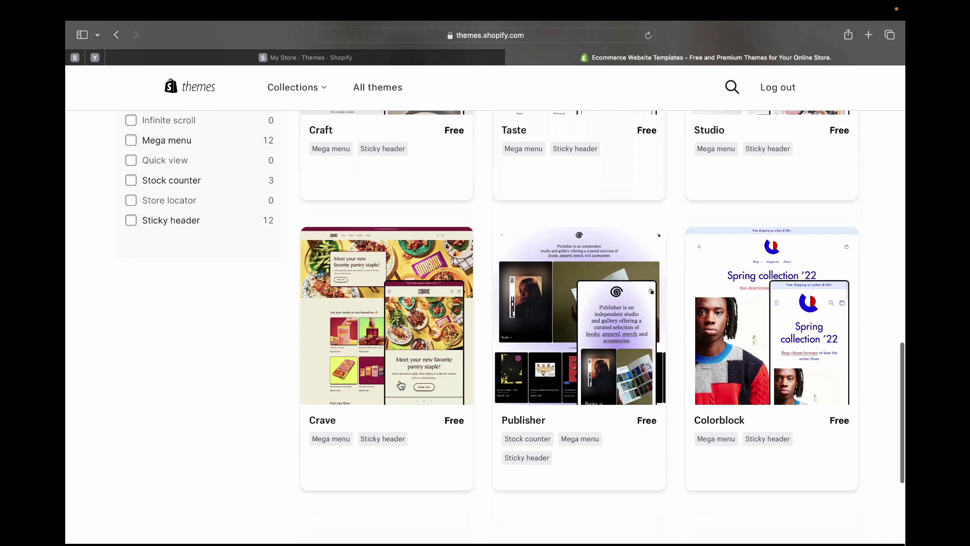
{"action": "scroll", "coordinate": [401, 385], "scroll_direction": "up", "scroll_amount": 9}
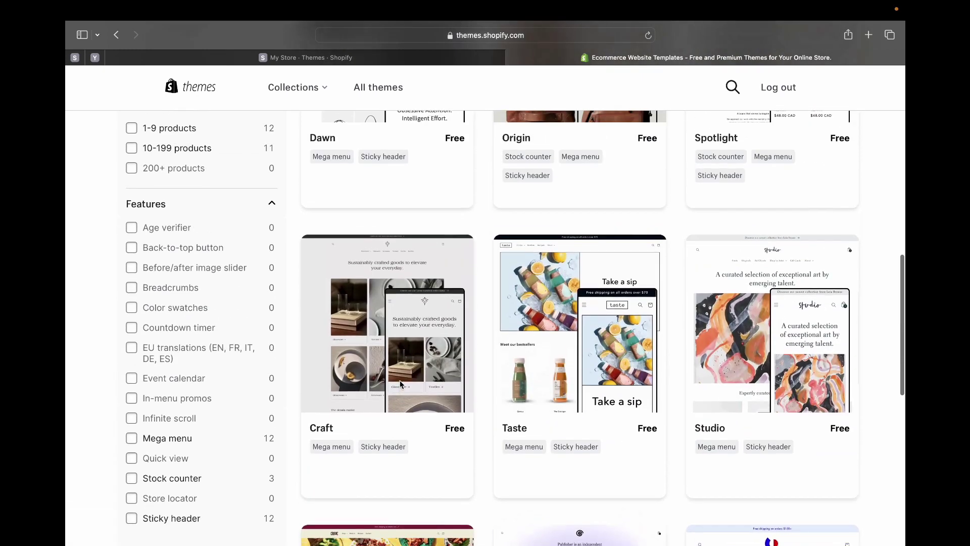
Step: Choose the Taste theme from the filtered free themes and add it to the store's theme library
{"action": "scroll", "coordinate": [401, 384], "scroll_direction": "up", "scroll_amount": 3}
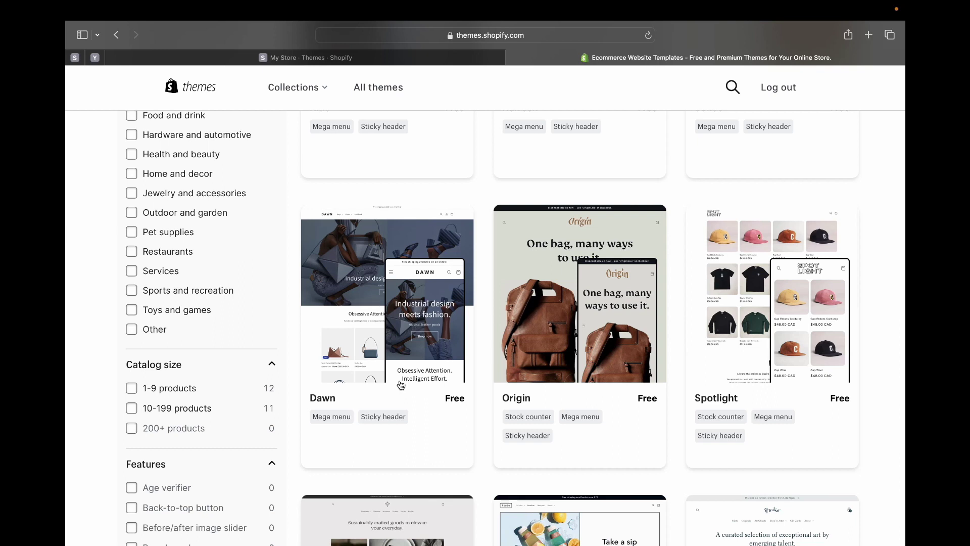
{"action": "scroll", "coordinate": [401, 385], "scroll_direction": "up", "scroll_amount": 5}
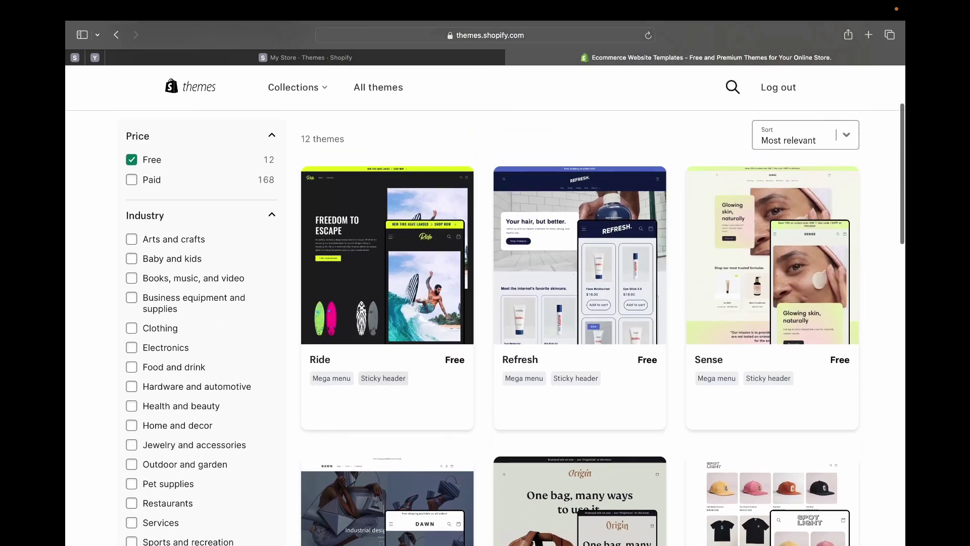
{"action": "scroll", "coordinate": [401, 382], "scroll_direction": "down", "scroll_amount": 10}
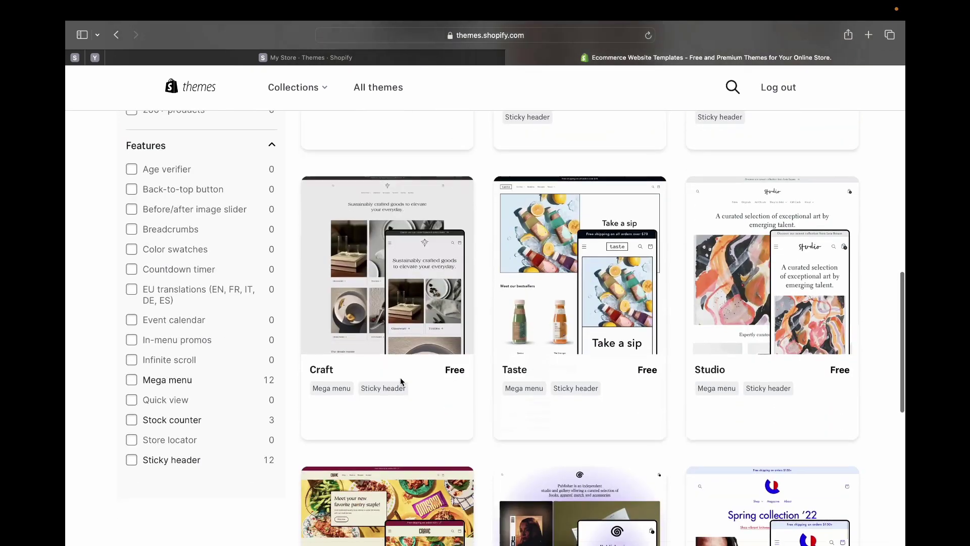
{"action": "scroll", "coordinate": [401, 382], "scroll_direction": "down", "scroll_amount": 2}
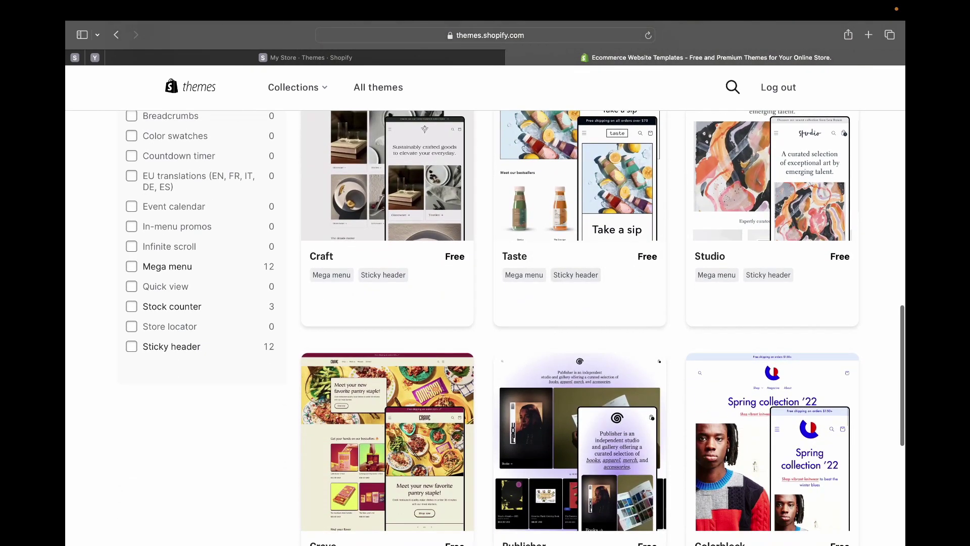
{"action": "left_click", "coordinate": [579, 217]}
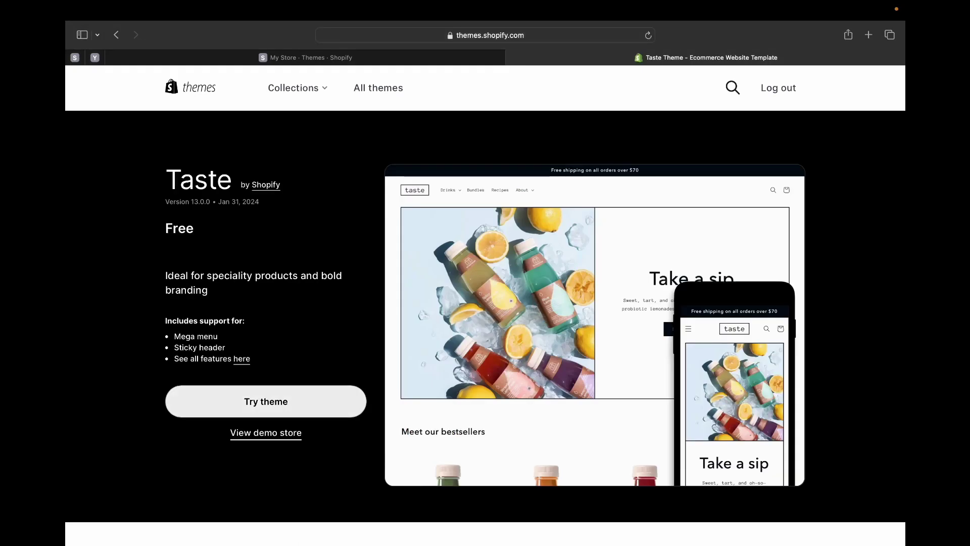
{"action": "left_click", "coordinate": [266, 401]}
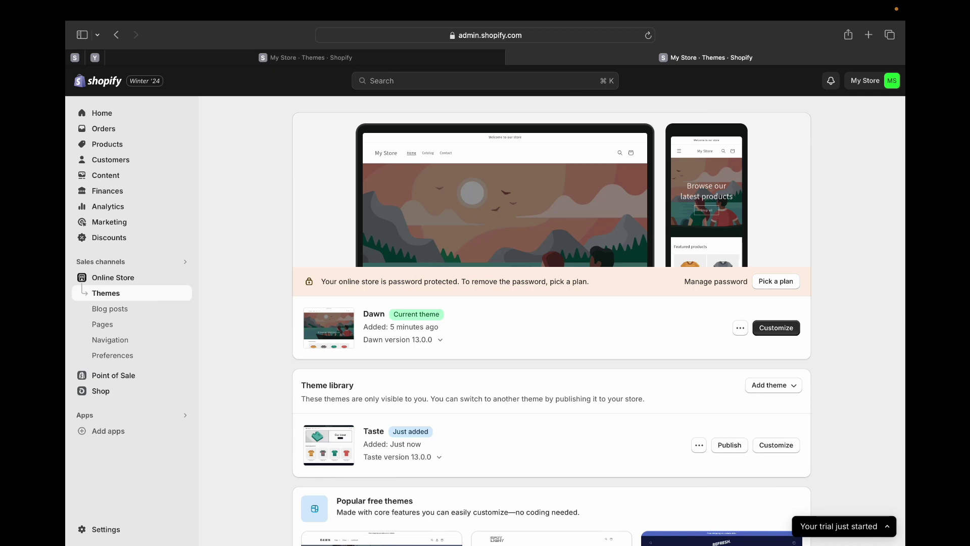
Step: Publish the Taste theme from the theme library as the store's current theme and look over the themes page
{"action": "left_click", "coordinate": [729, 445]}
{"action": "left_click", "coordinate": [627, 404]}
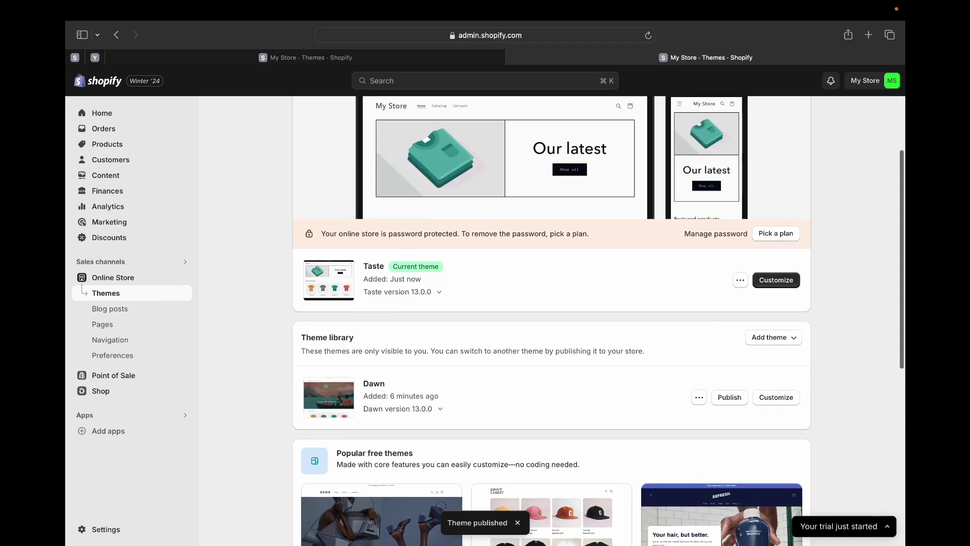
{"action": "scroll", "coordinate": [550, 319], "scroll_direction": "up", "scroll_amount": 5}
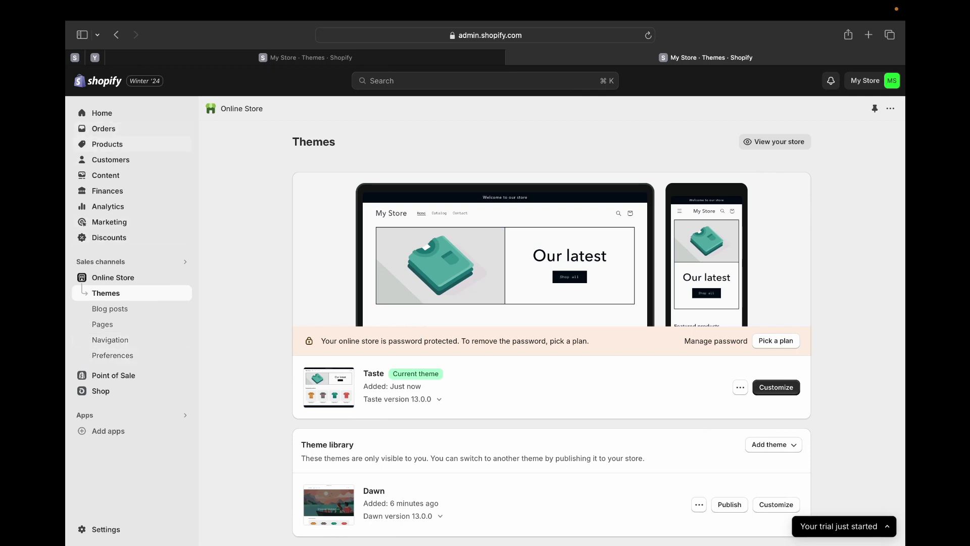
{"action": "scroll", "coordinate": [326, 426], "scroll_direction": "down", "scroll_amount": 10}
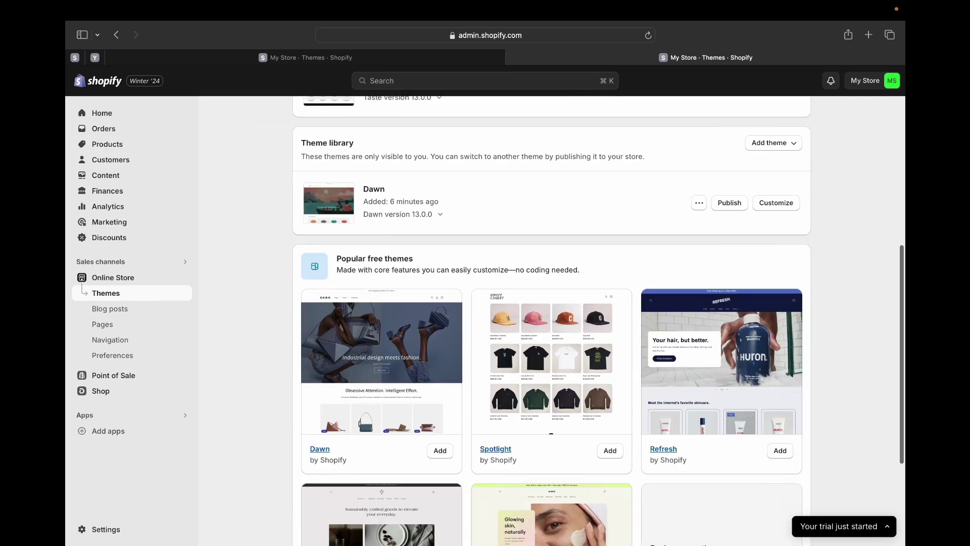
{"action": "scroll", "coordinate": [326, 426], "scroll_direction": "up", "scroll_amount": 10}
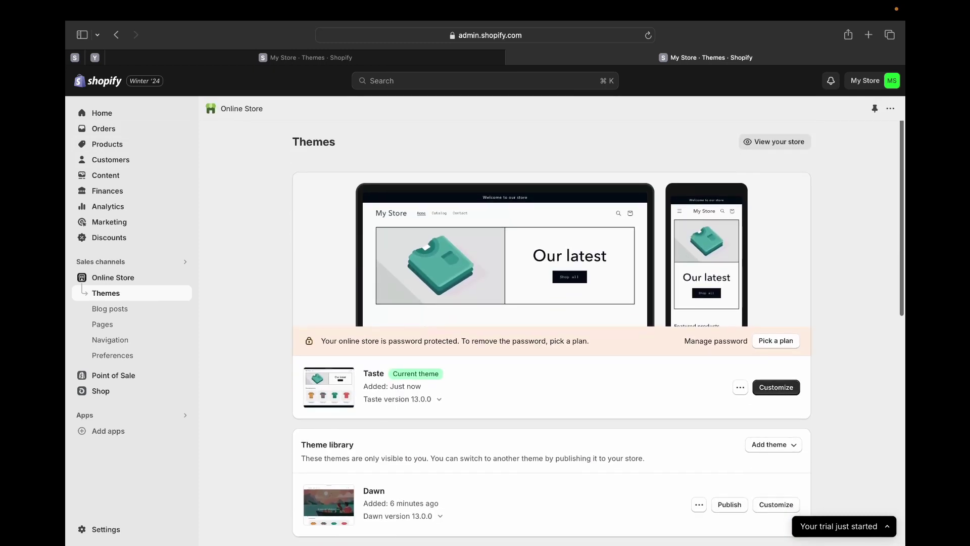